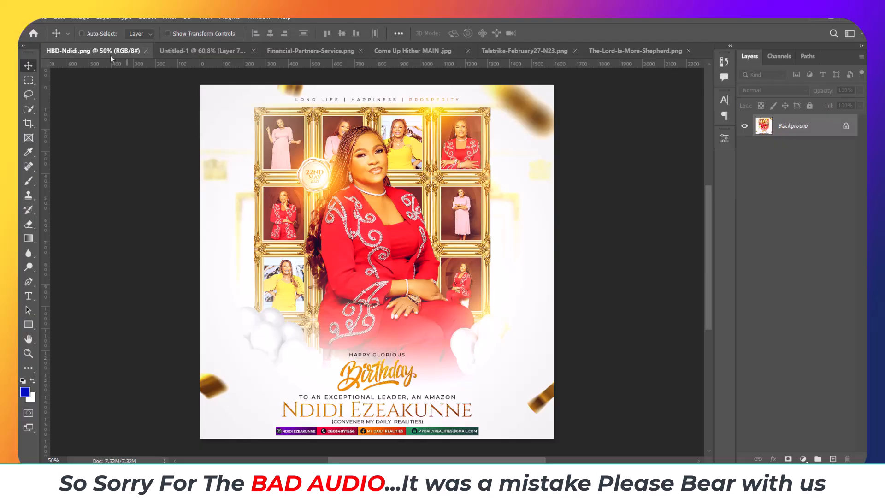
# Look through the open example flyers one after another, from the birthday design to The-Lord-Is-More-Shepherd.png
pyautogui.click(200, 55)
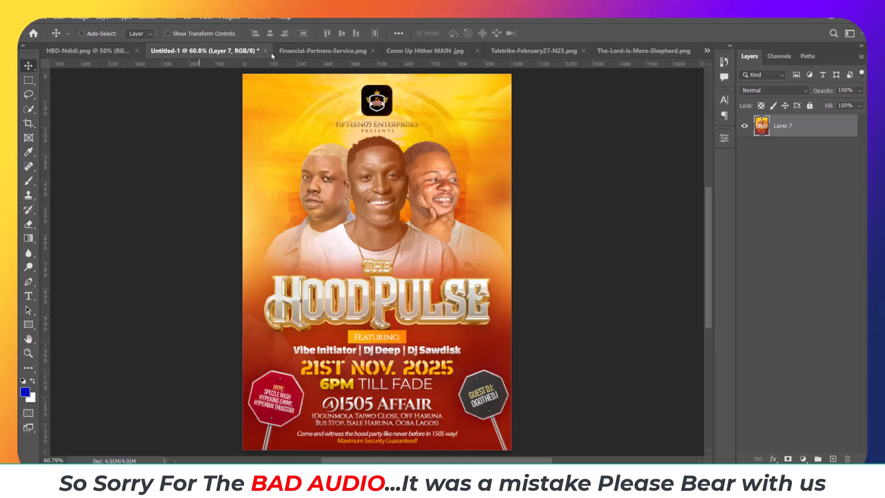
pyautogui.click(298, 53)
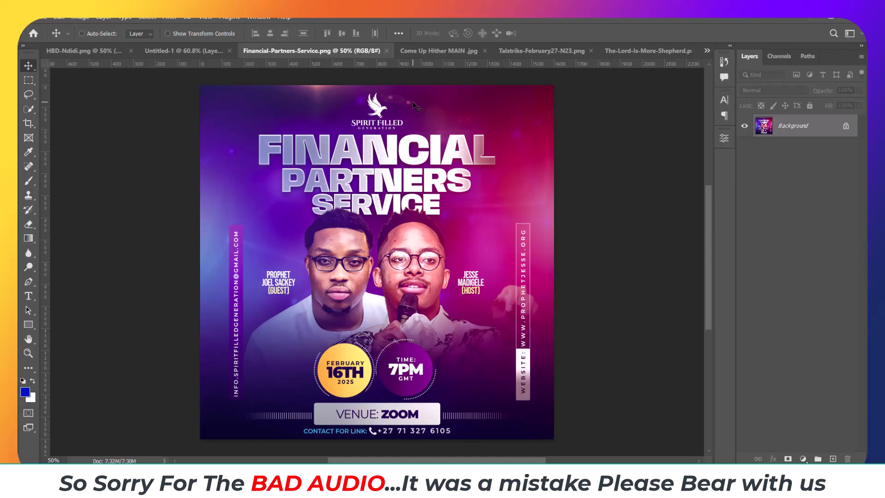
pyautogui.click(460, 56)
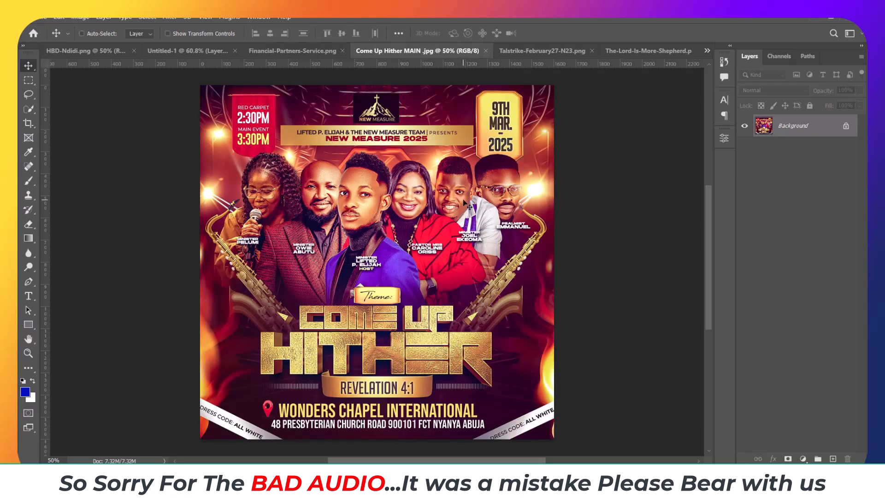
pyautogui.click(543, 49)
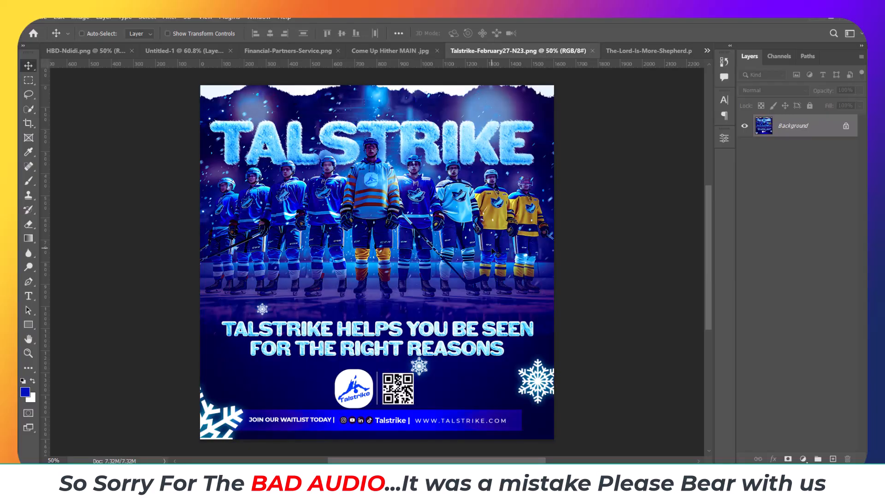
pyautogui.click(650, 52)
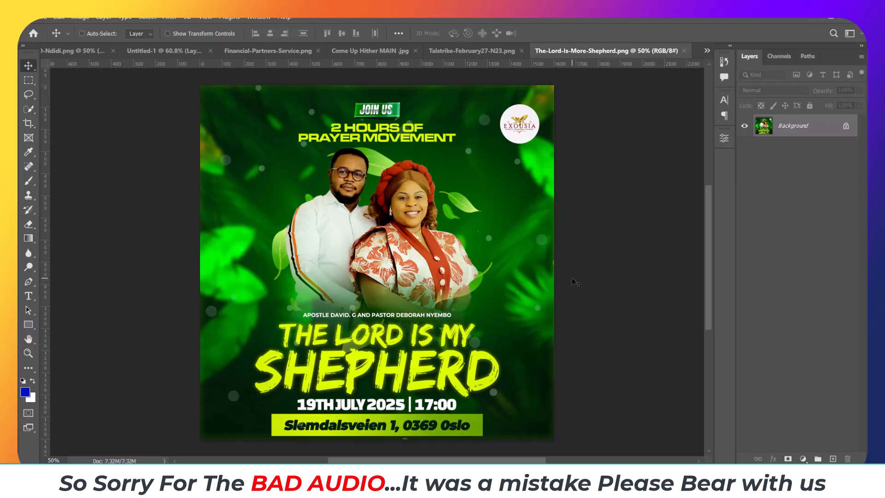
# Go through the six open flyers again, examining their images and lower text areas, and return to the birthday flyer
pyautogui.click(78, 50)
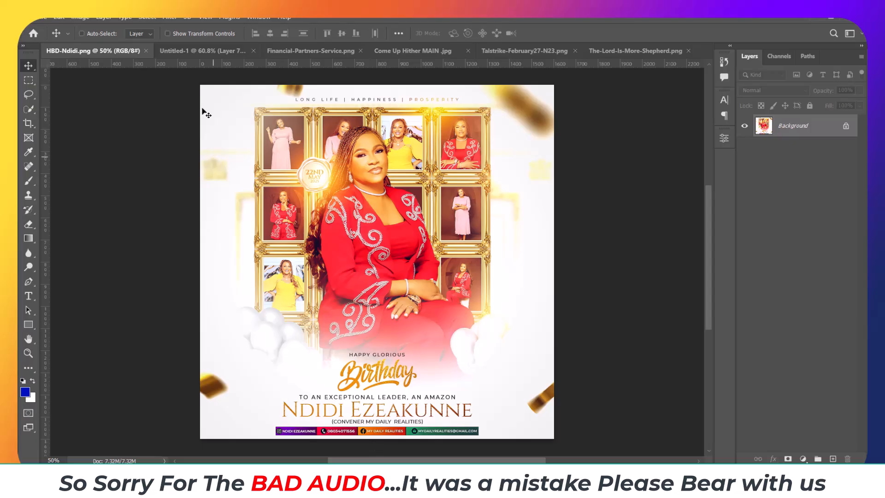
pyautogui.click(185, 50)
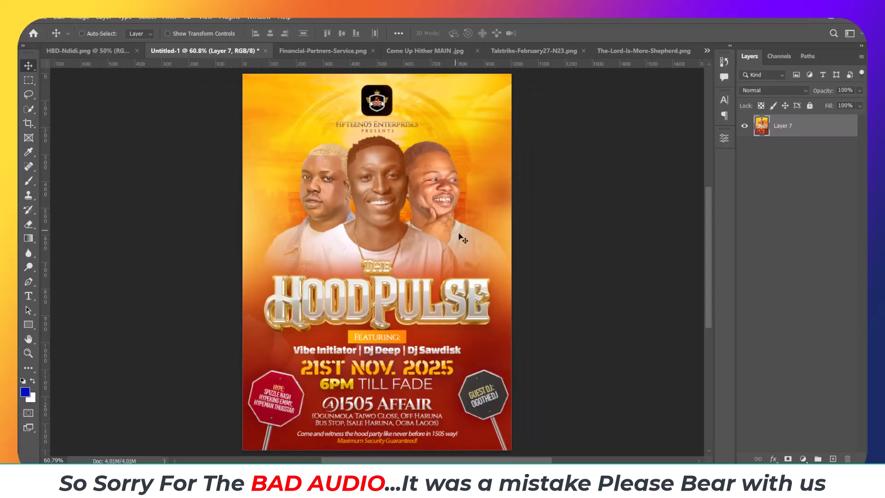
pyautogui.scroll(-3, 462, 238)
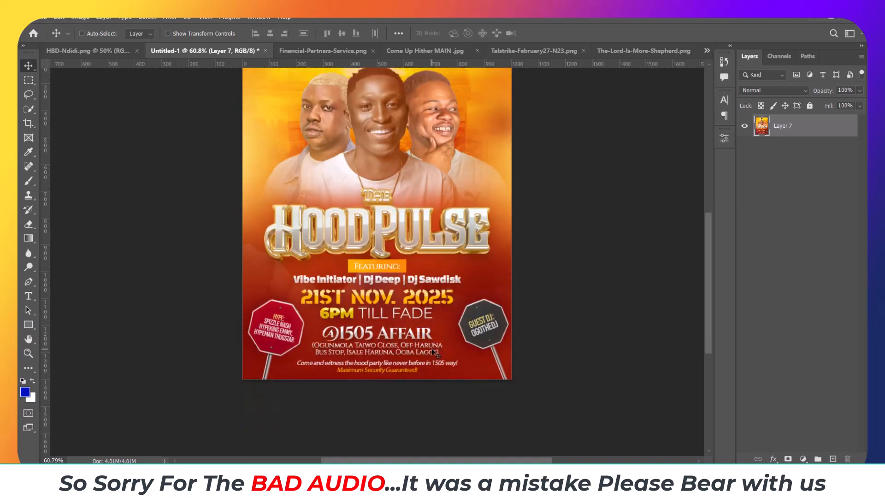
pyautogui.click(340, 54)
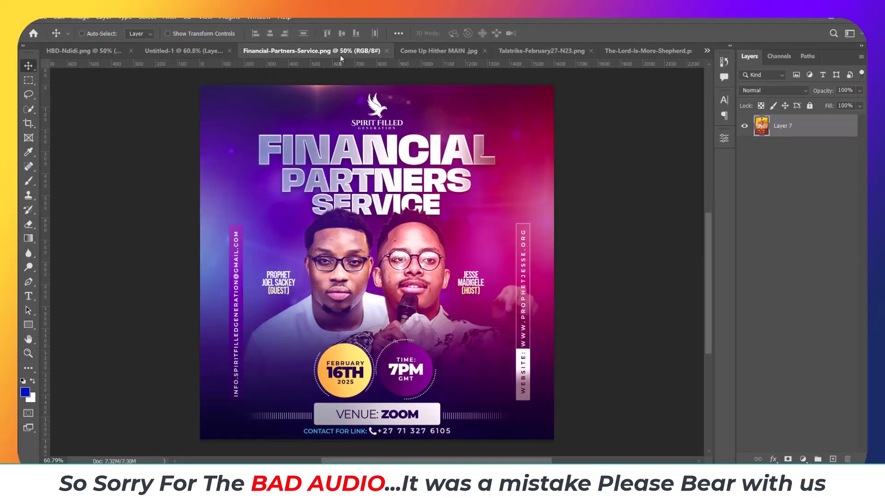
pyautogui.scroll(-4, 471, 269)
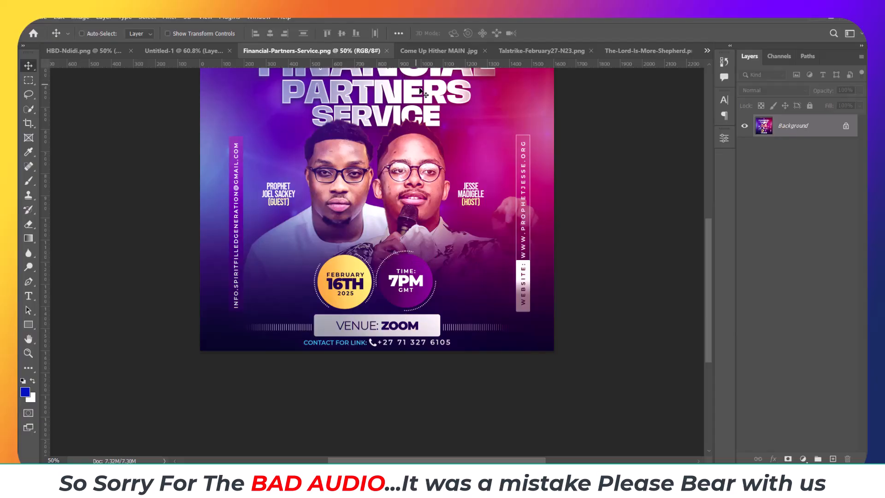
pyautogui.click(430, 51)
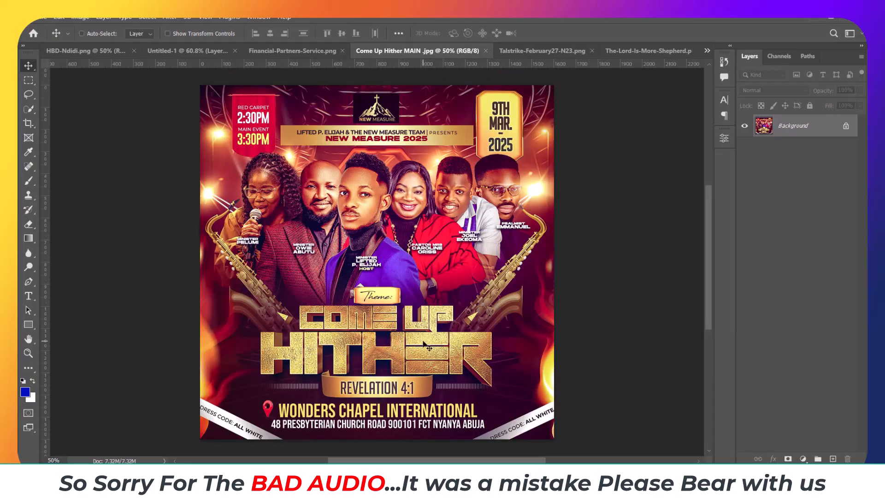
pyautogui.scroll(-3, 428, 347)
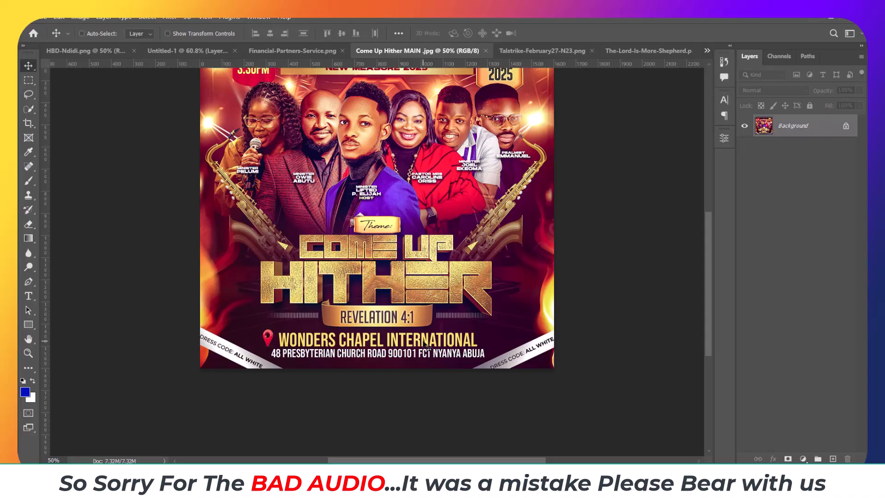
pyautogui.click(542, 50)
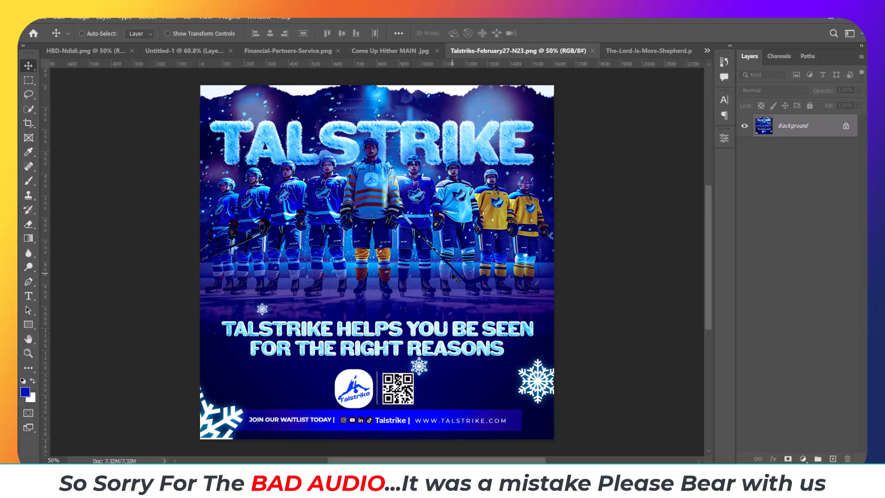
pyautogui.click(640, 51)
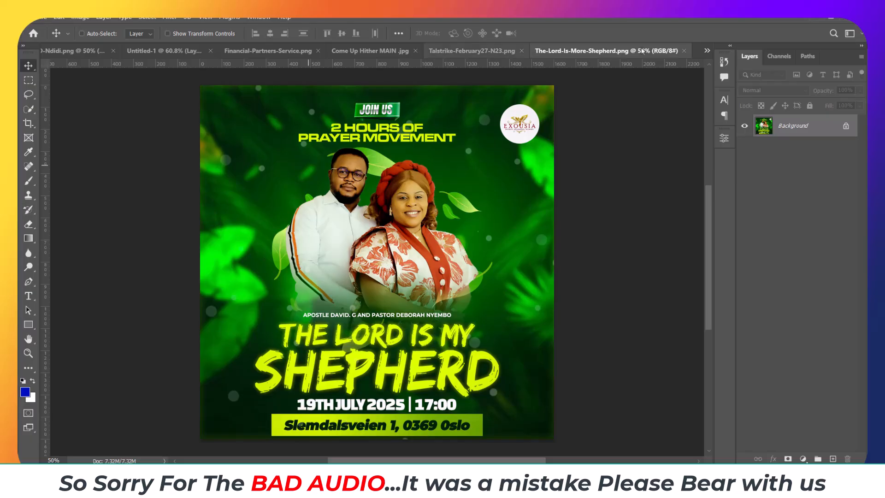
pyautogui.click(707, 51)
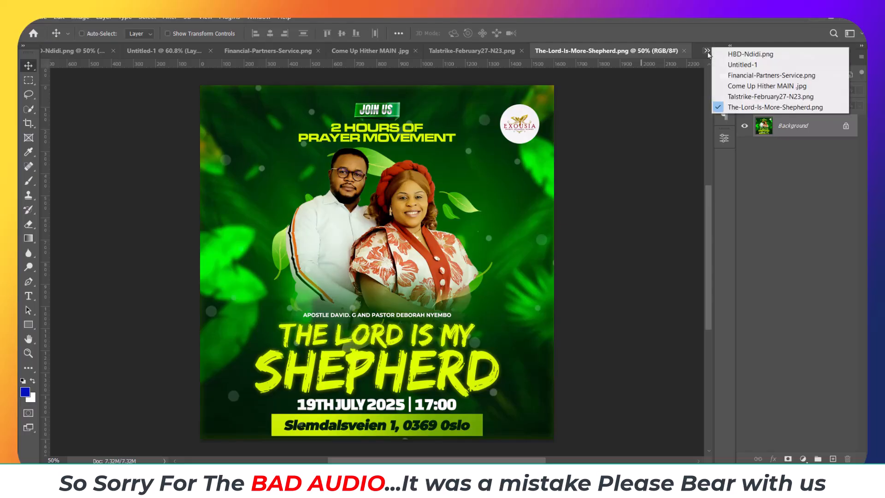
pyautogui.click(742, 55)
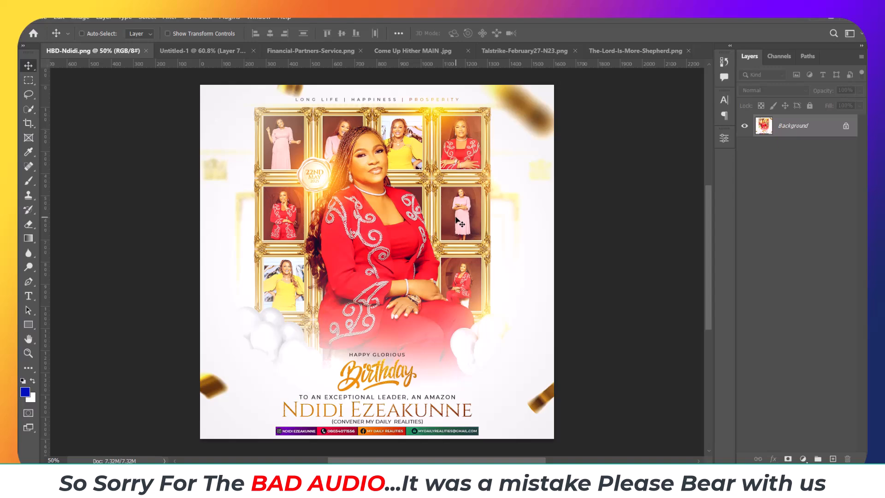
# Create a new 1600 x 1600 px RGB document with a resolution of 100 pixels/inch and a white background
pyautogui.press('ctrl')
pyautogui.hotkey('ctrl', 'n')
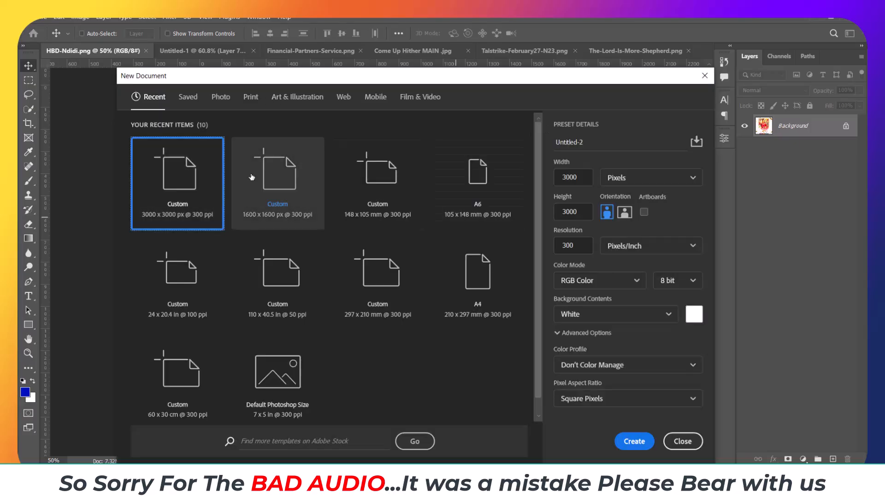
pyautogui.click(290, 186)
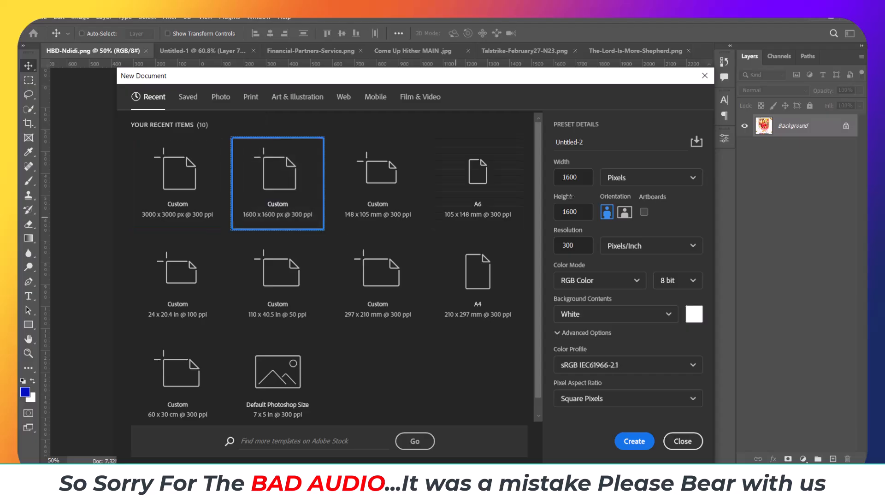
pyautogui.doubleClick(580, 244)
pyautogui.write('100')
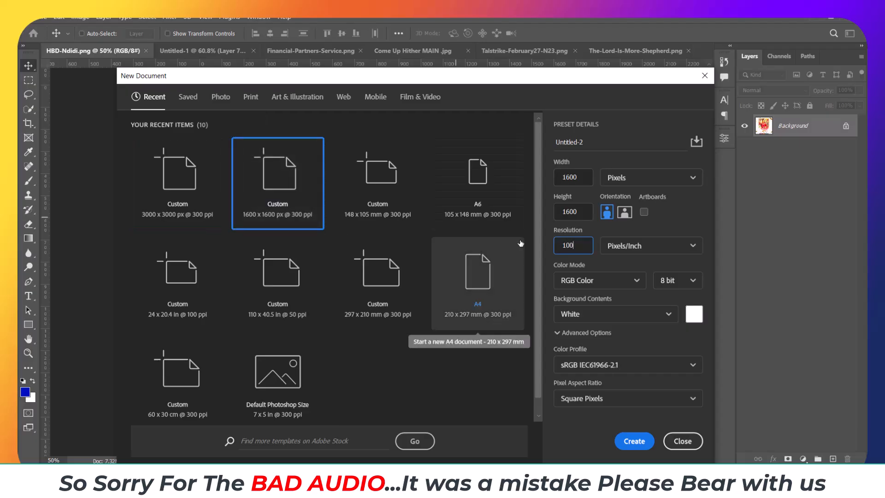
pyautogui.click(640, 443)
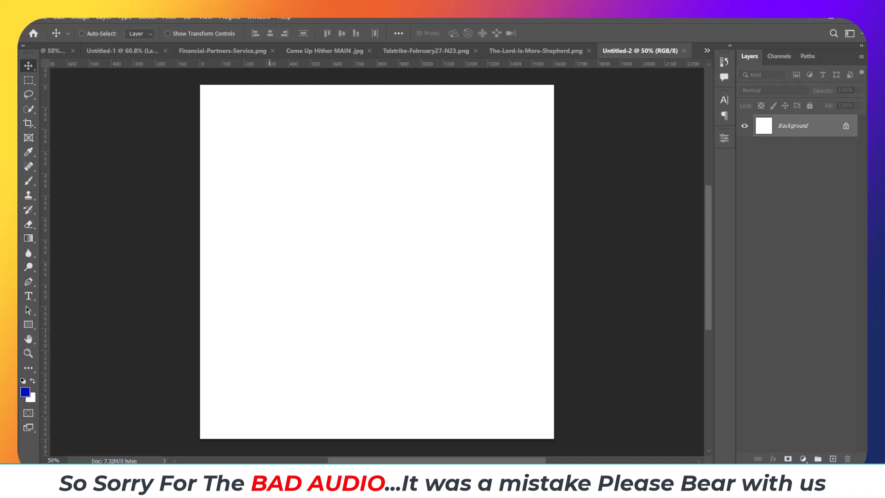
# Place the blue football stadium image from the Downloads folder, scale it to about 115.6% to cover the canvas, and shift it slightly upward
pyautogui.moveTo(273, 489)
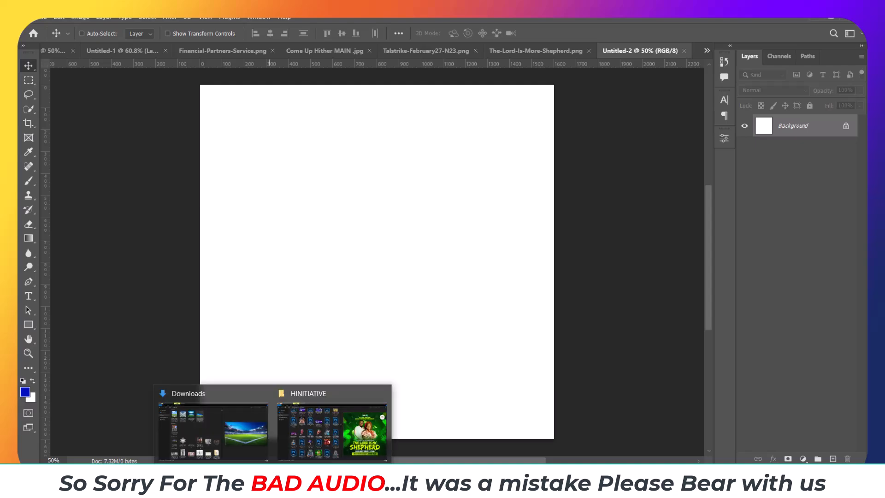
pyautogui.click(224, 428)
pyautogui.moveTo(269, 84); pyautogui.dragTo(389, 292)
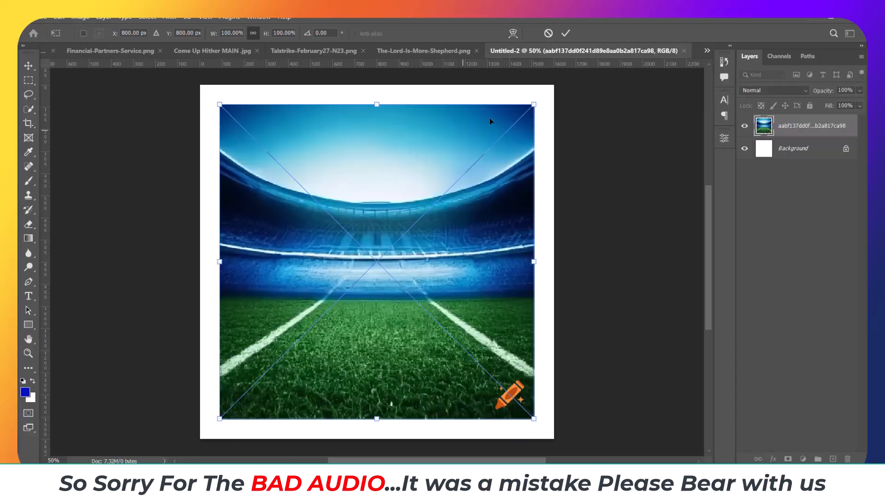
pyautogui.moveTo(534, 105); pyautogui.dragTo(559, 80)
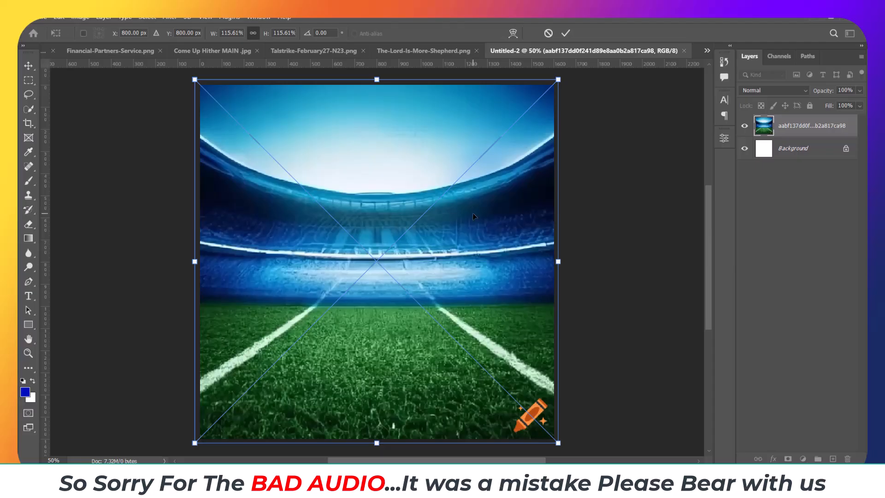
pyautogui.press('Return')
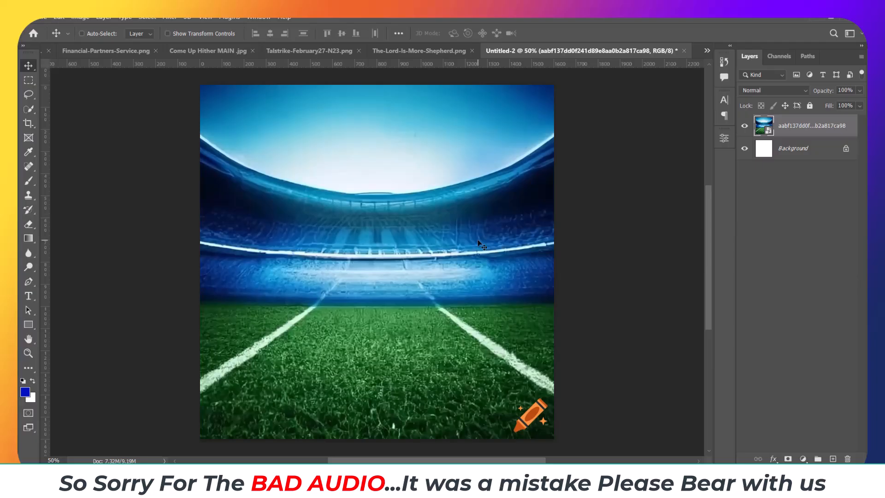
pyautogui.moveTo(477, 231); pyautogui.dragTo(479, 229)
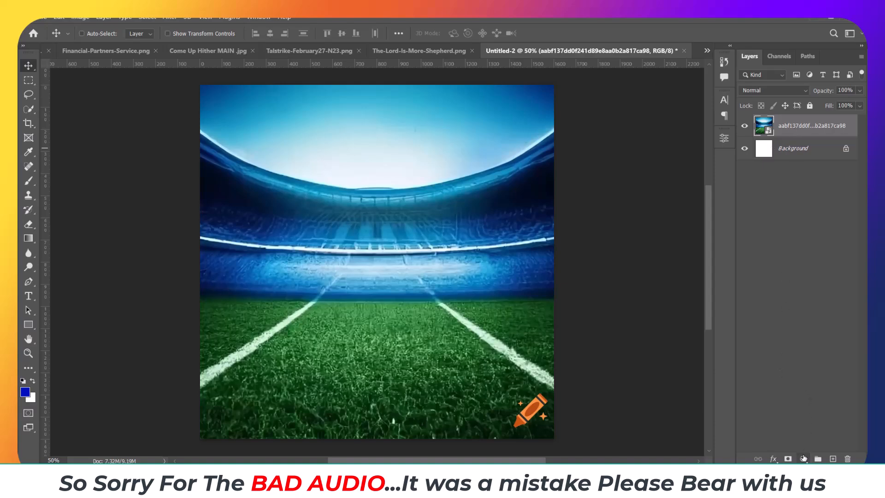
# Add a Solid Color fill layer in dark navy blue above the stadium image
pyautogui.click(804, 459)
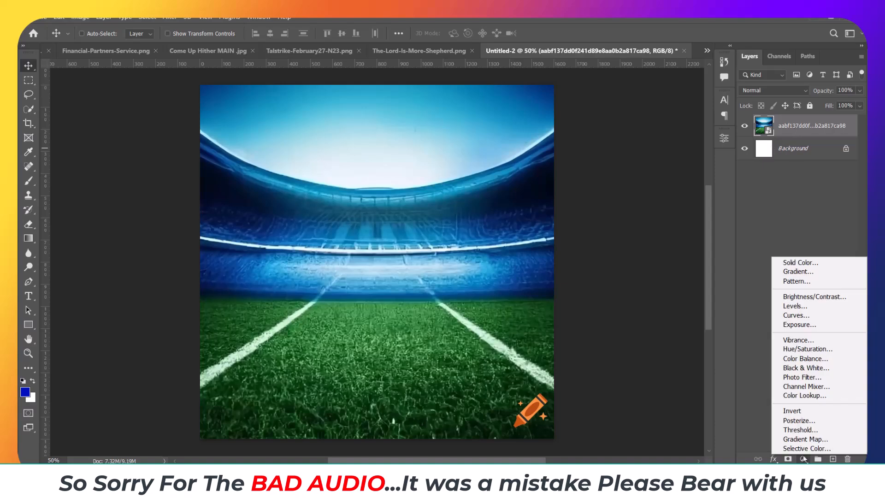
pyautogui.click(804, 264)
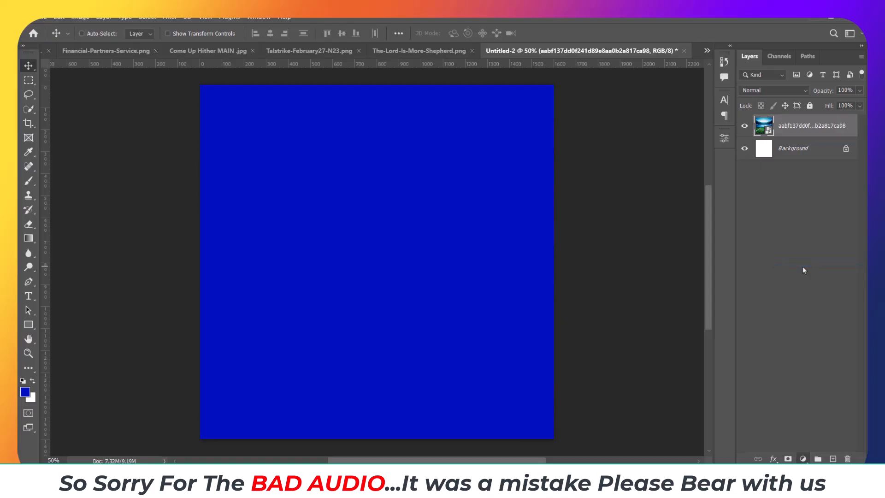
pyautogui.click(713, 303)
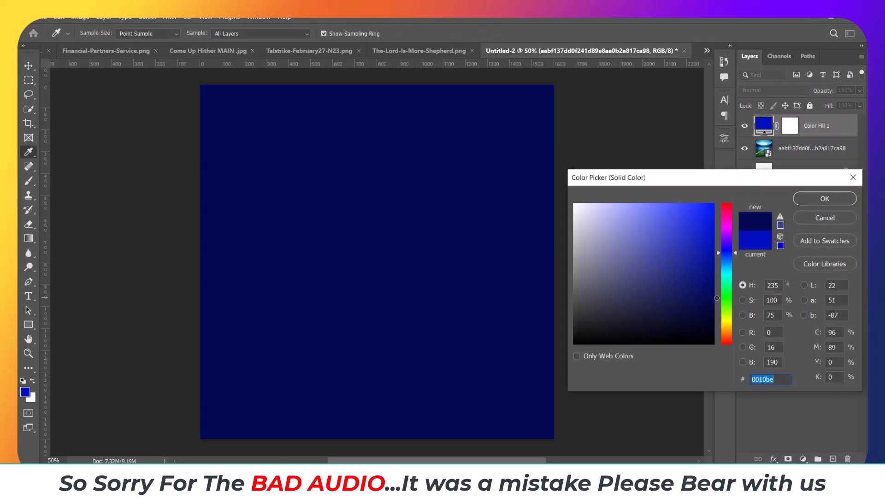
pyautogui.click(825, 198)
# Try to reveal the upper part of the stadium by painting black on the fill layer's mask with an 1100 px soft brush
pyautogui.click(792, 127)
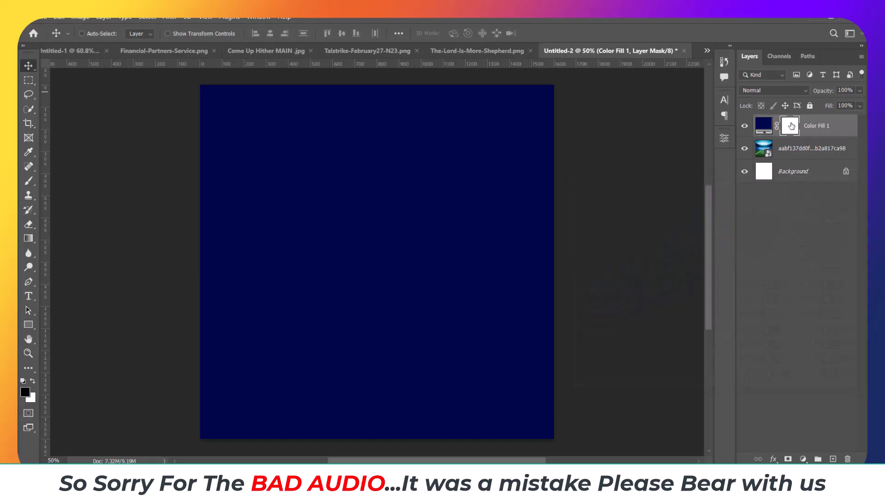
pyautogui.click(29, 182)
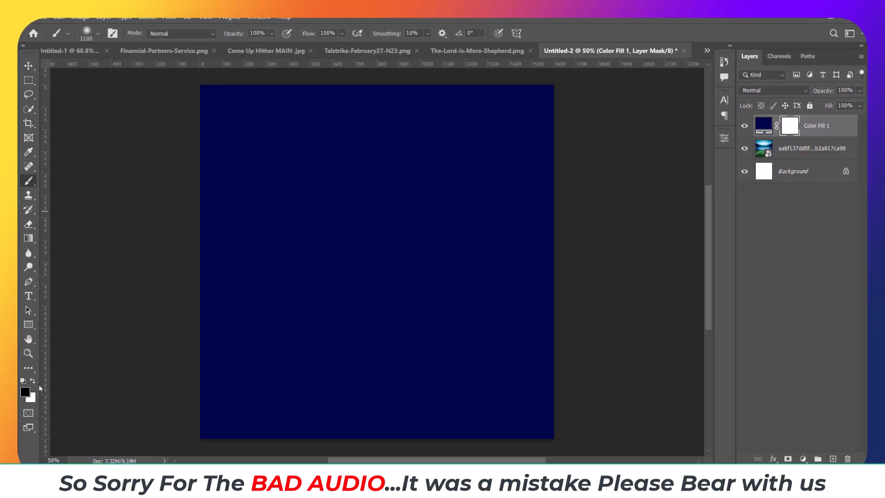
pyautogui.hotkey('ctrl', '-')
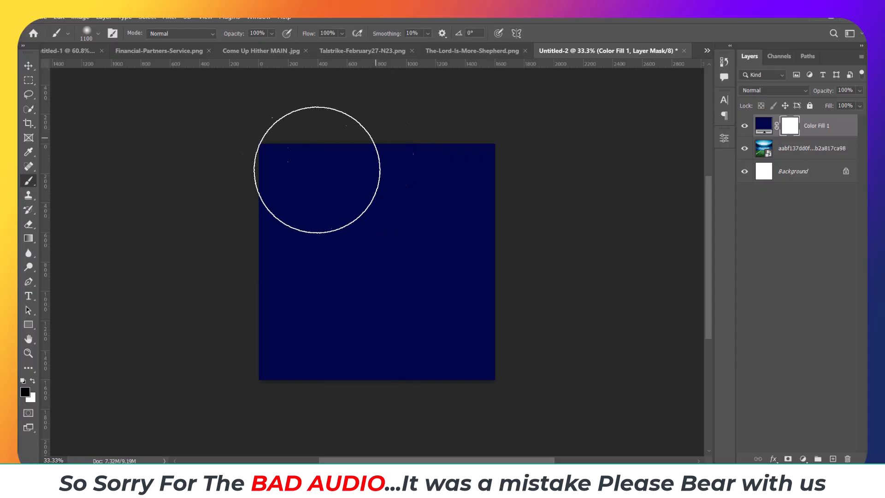
pyautogui.moveTo(298, 153)
pyautogui.mouseDown()
pyautogui.moveTo(456, 128)
pyautogui.moveTo(287, 182)
pyautogui.moveTo(378, 178)
pyautogui.moveTo(326, 193)
pyautogui.moveTo(413, 147)
pyautogui.moveTo(380, 146)
pyautogui.mouseUp()
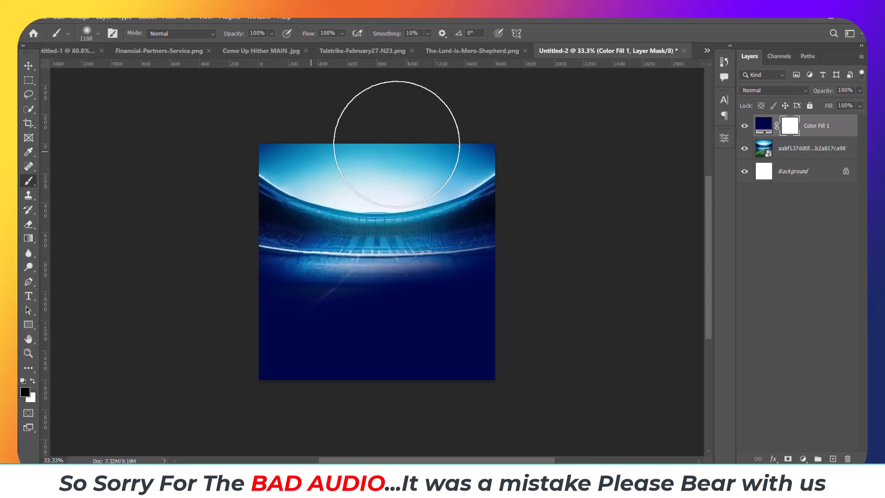
pyautogui.moveTo(300, 212)
pyautogui.mouseDown()
pyautogui.moveTo(316, 187)
pyautogui.moveTo(492, 189)
pyautogui.moveTo(306, 188)
pyautogui.moveTo(389, 208)
pyautogui.moveTo(326, 240)
pyautogui.mouseUp()
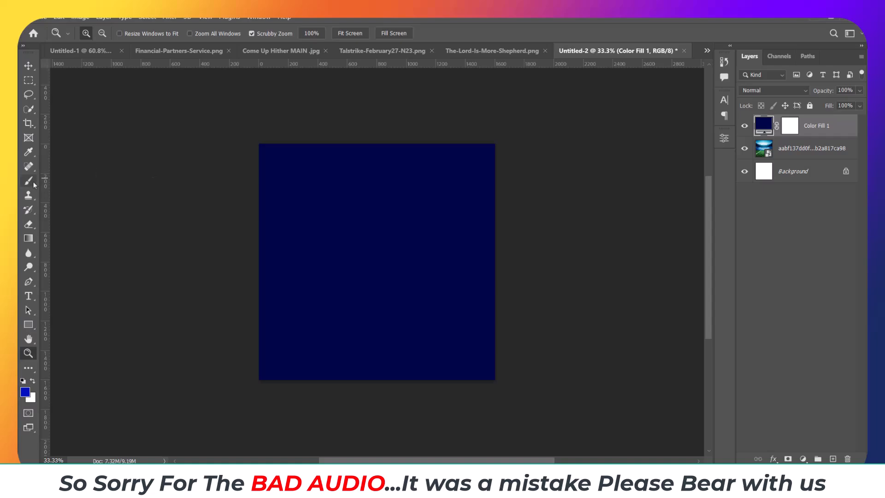
# Paint black across the upper part of the navy fill layer's mask with a soft 1500 px brush to reveal the stadium sky and stands
pyautogui.click(28, 181)
pyautogui.click(789, 125)
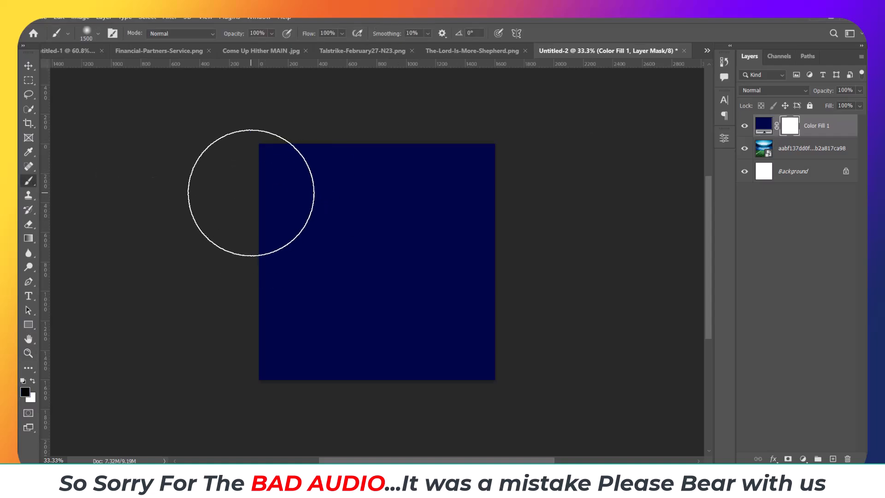
pyautogui.click(322, 185)
pyautogui.moveTo(421, 179); pyautogui.dragTo(462, 175)
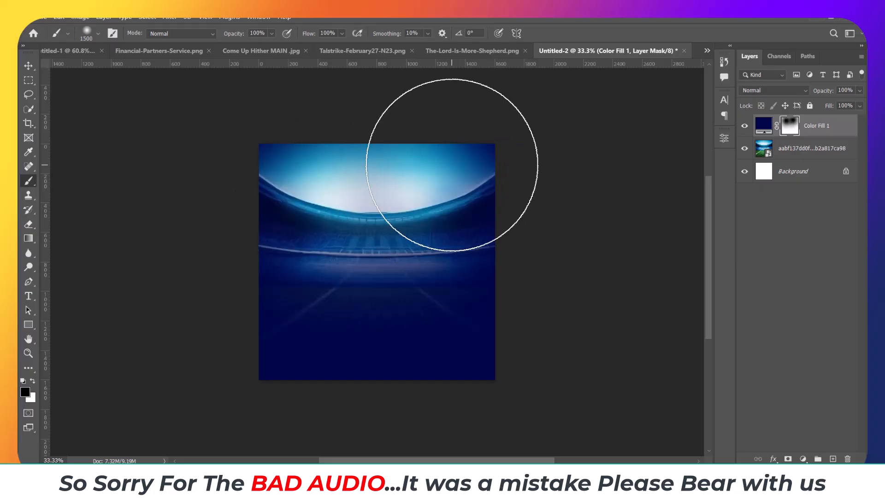
# Extend the black mask painting on the navy fill layer across the upper edge to reveal more of the stadium's sky and stands
pyautogui.moveTo(459, 133); pyautogui.dragTo(332, 158)
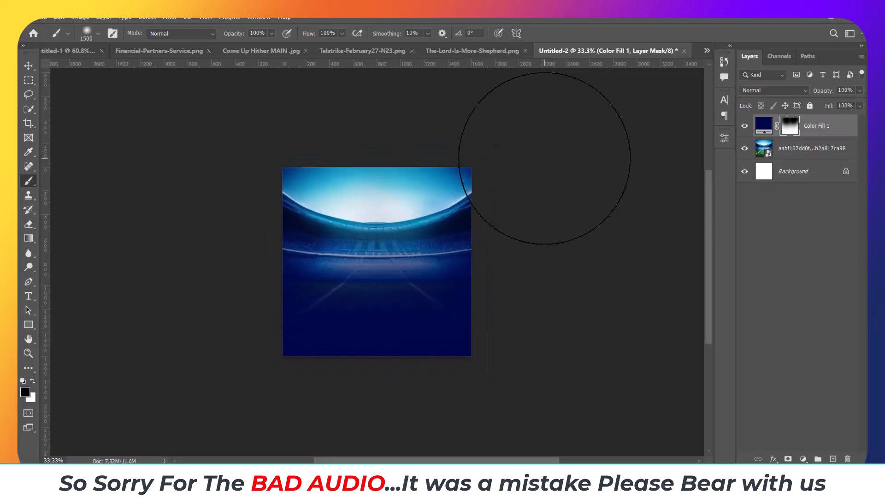
pyautogui.hotkey('ctrl', '0')
pyautogui.hotkey('ctrl', '-')
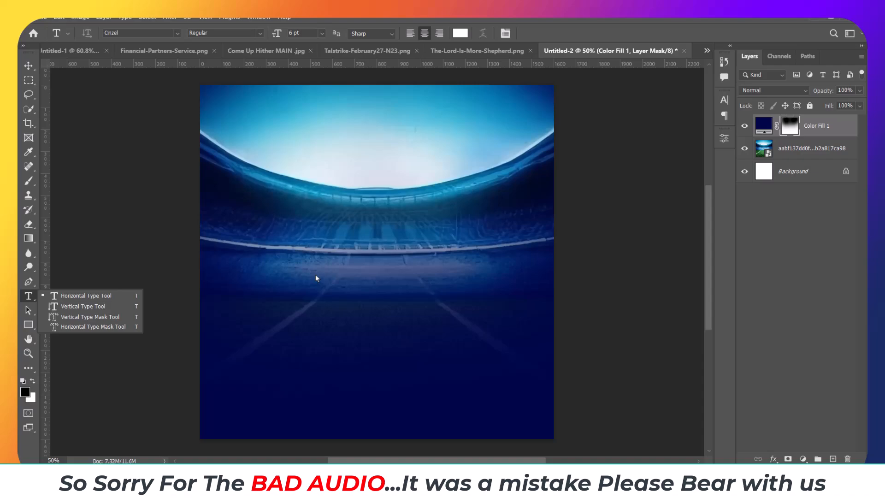
pyautogui.press('v')
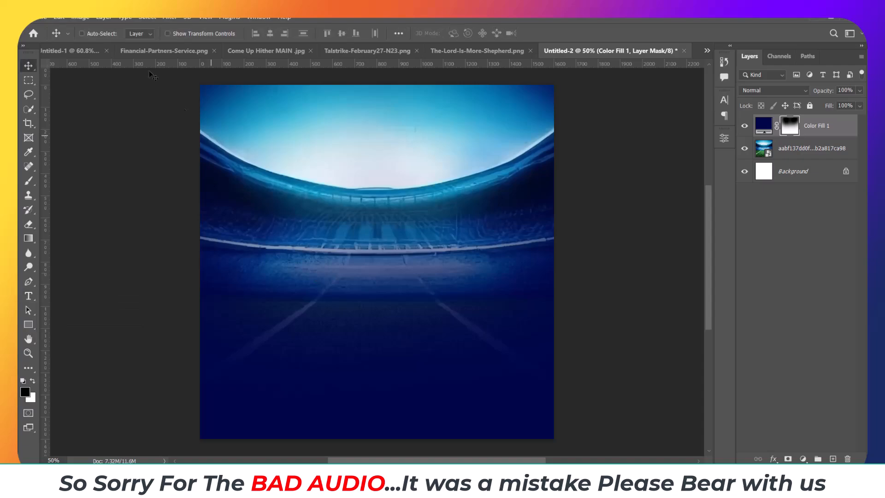
# Examine the open birthday flyer as a design reference, from the framed photos down to the title, name and contact strip
pyautogui.click(69, 51)
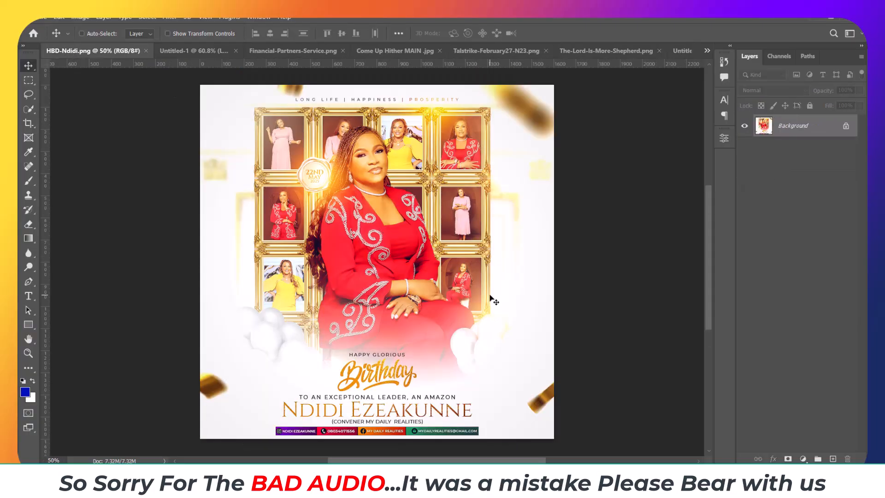
pyautogui.scroll(-2, 491, 298)
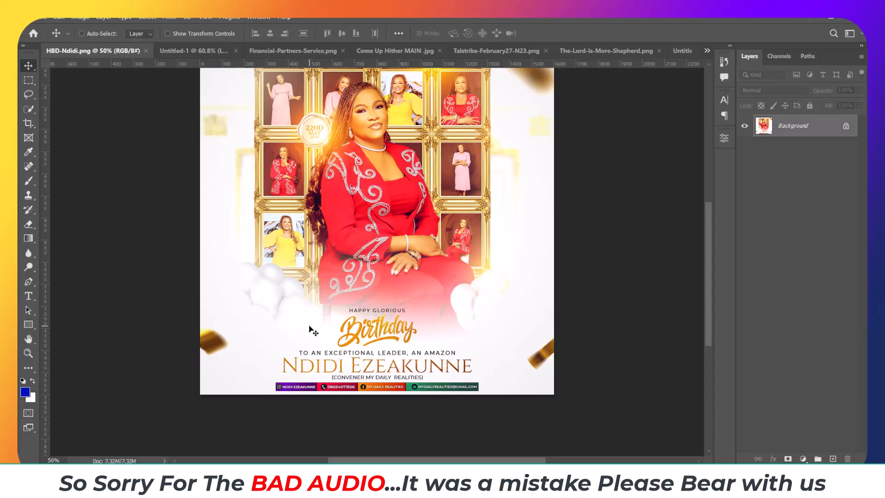
pyautogui.scroll(2, 392, 258)
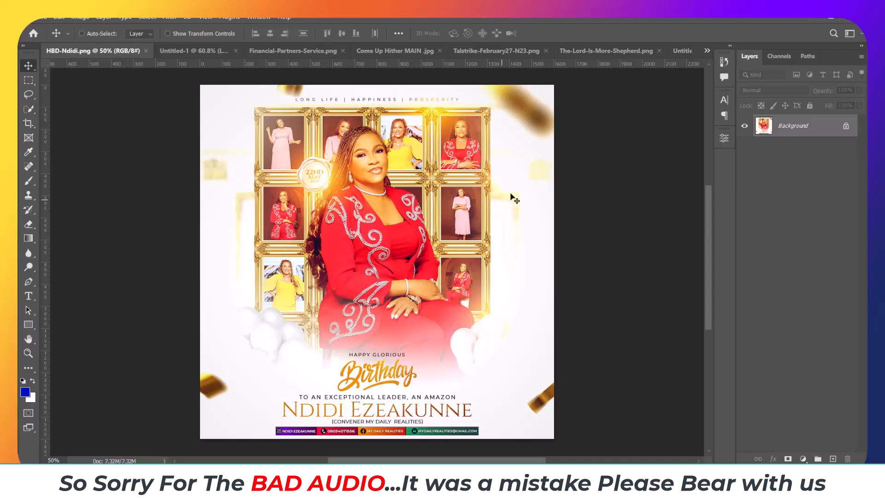
pyautogui.hotkey('ctrl', '+')
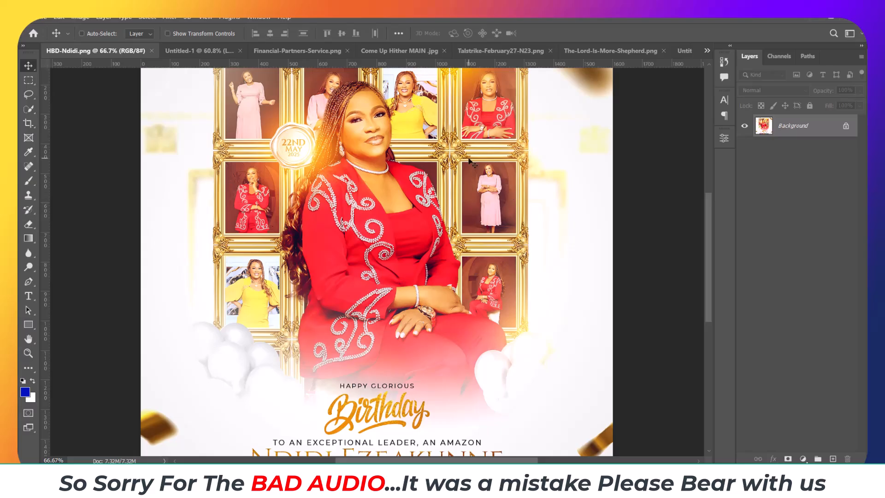
pyautogui.scroll(-3, 469, 160)
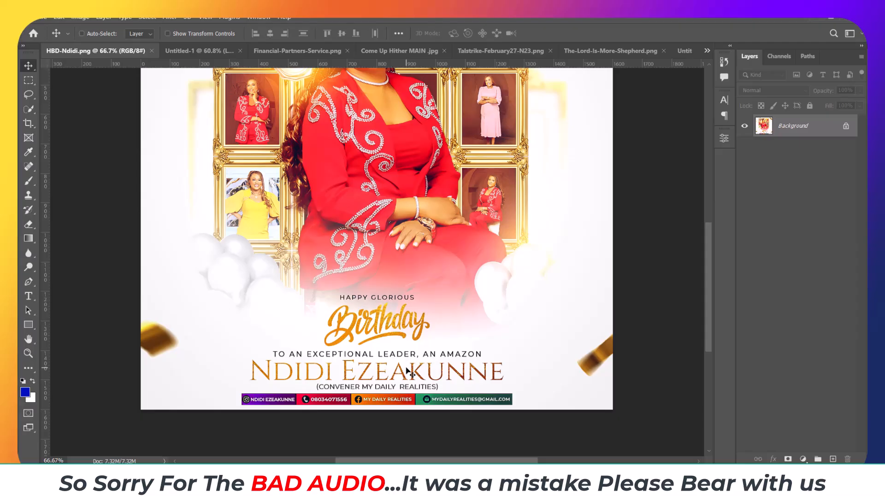
pyautogui.hotkey('ctrl', '-')
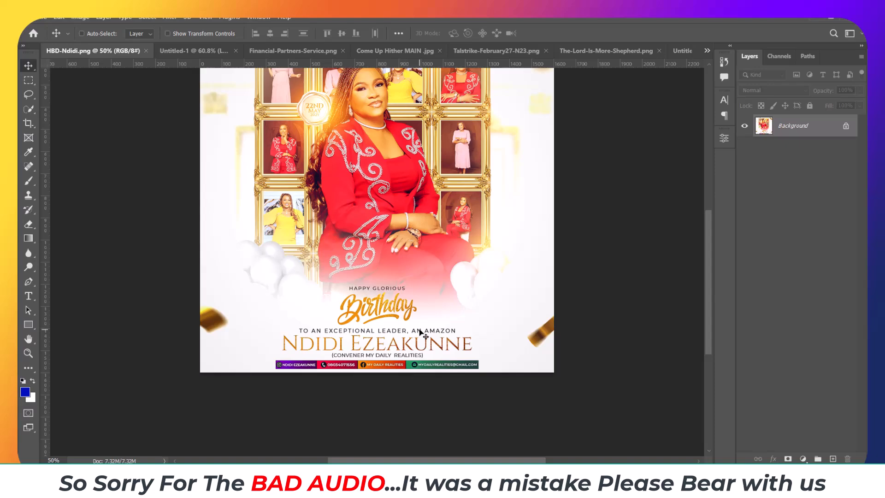
pyautogui.hotkey('ctrl', '+')
pyautogui.hotkey('ctrl', '-')
pyautogui.scroll(2, 421, 332)
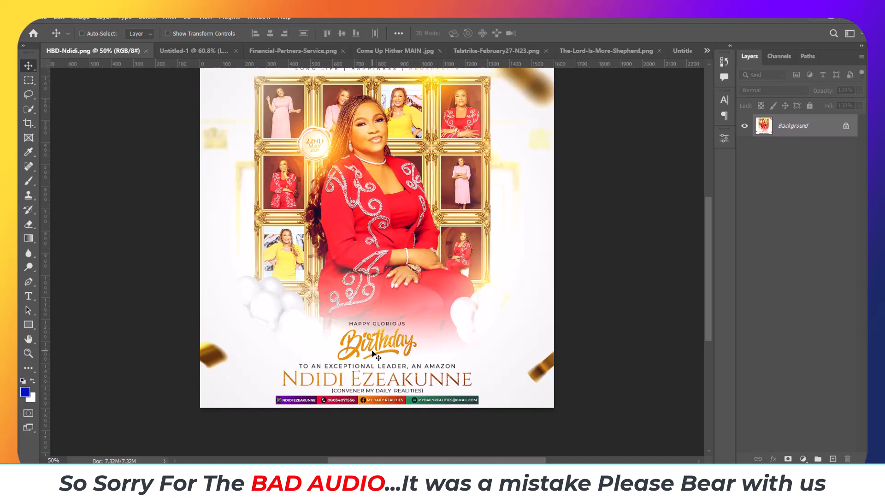
# Examine the HoodPulse event flyer's layout, from the logo and portraits down to the title, date and venue text
pyautogui.click(177, 47)
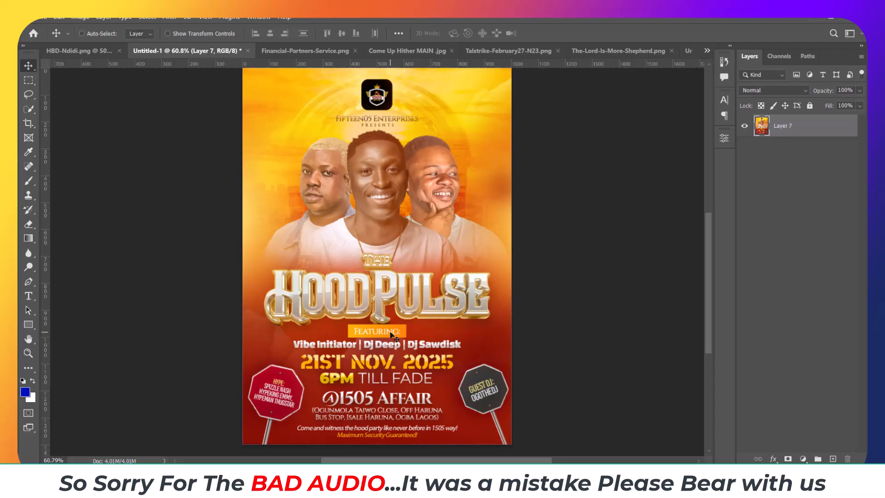
pyautogui.press('ctrl')
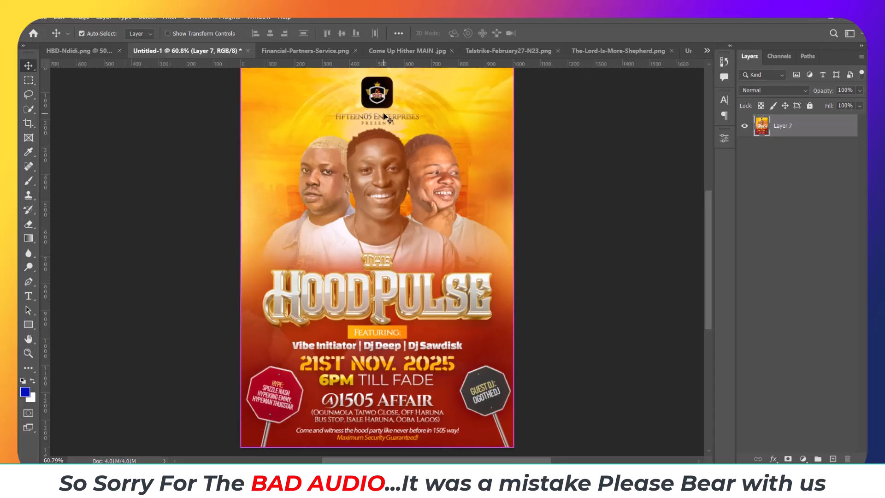
pyautogui.hotkey('ctrl', '+')
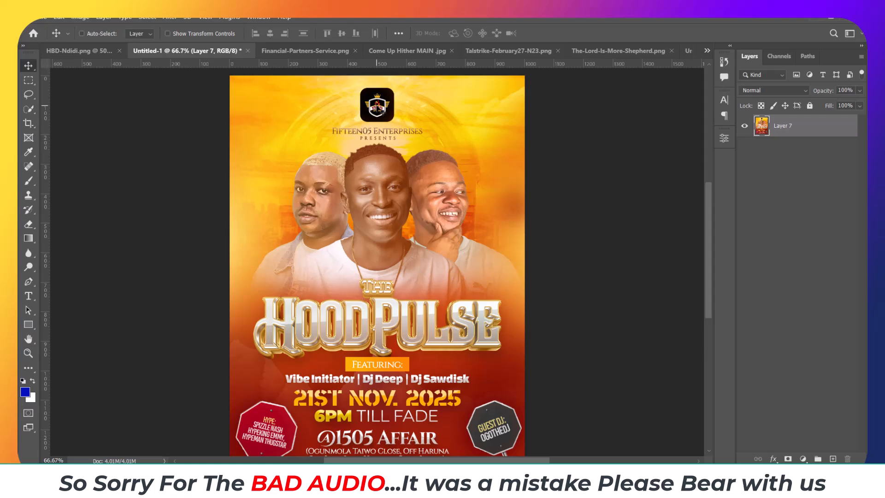
pyautogui.scroll(-3, 346, 219)
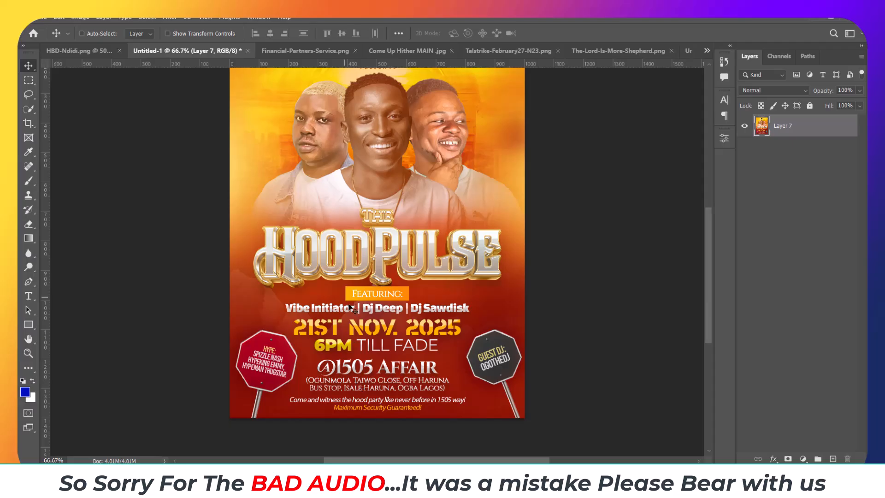
pyautogui.hotkey('ctrl', '-')
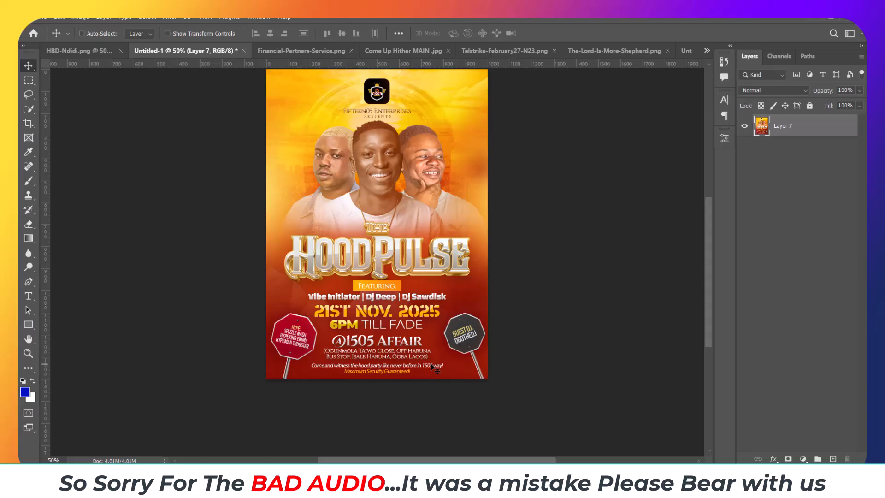
pyautogui.hotkey('ctrl', '+')
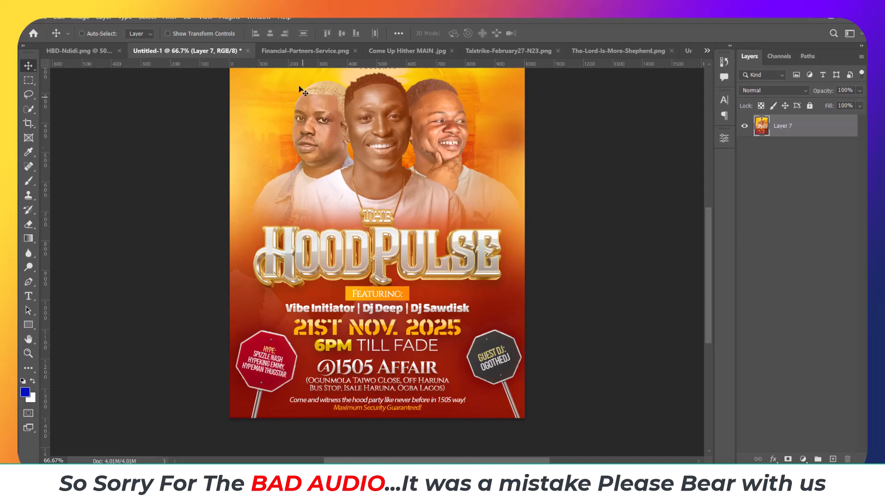
# Review the Financial Partners Service, Come Up Hither, Talstrike and The Lord Is More Shepherd flyers, and return to the stadium flyer document
pyautogui.click(306, 54)
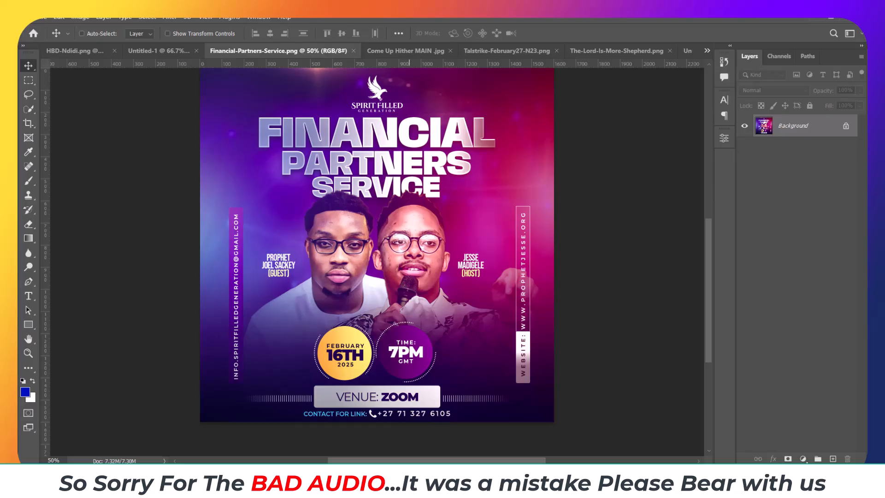
pyautogui.click(404, 52)
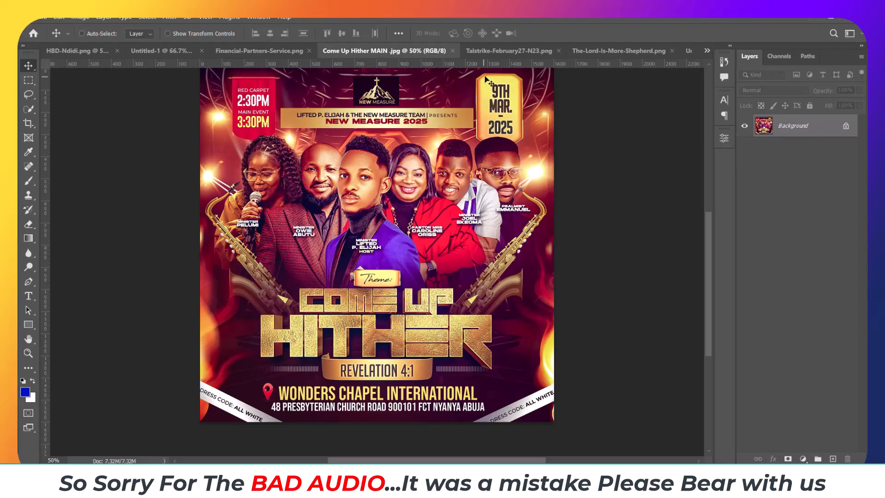
pyautogui.click(501, 50)
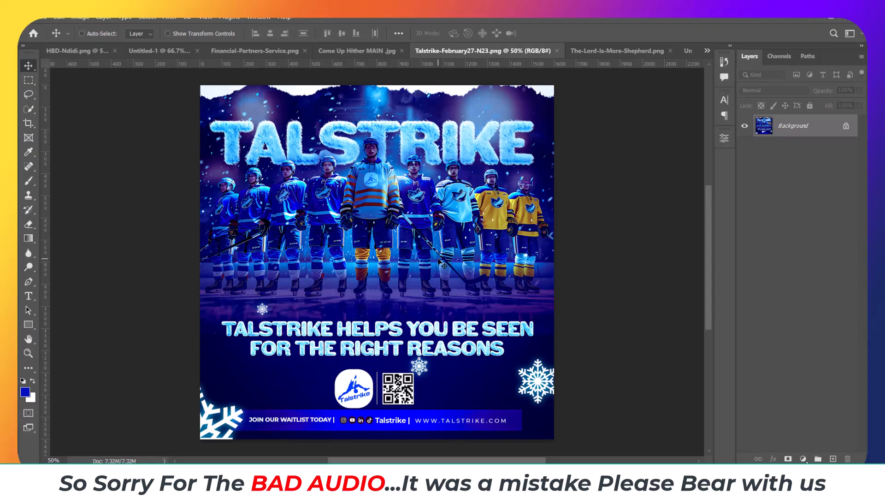
pyautogui.click(632, 52)
pyautogui.click(689, 51)
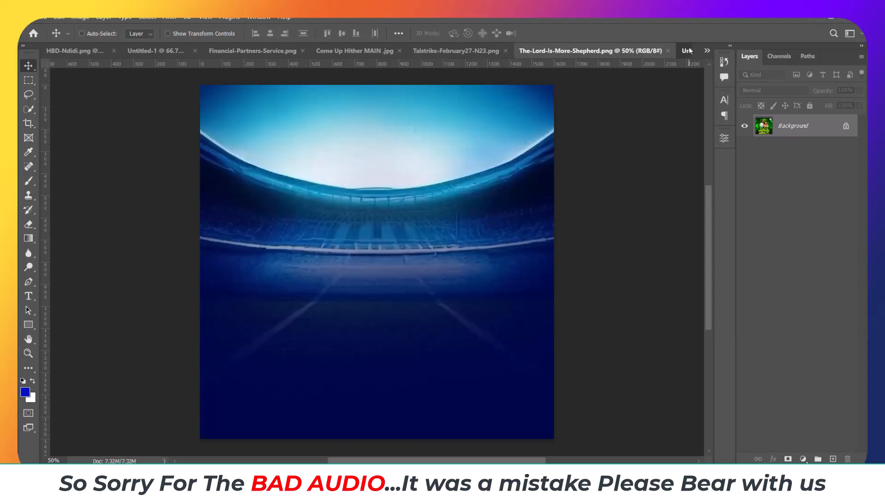